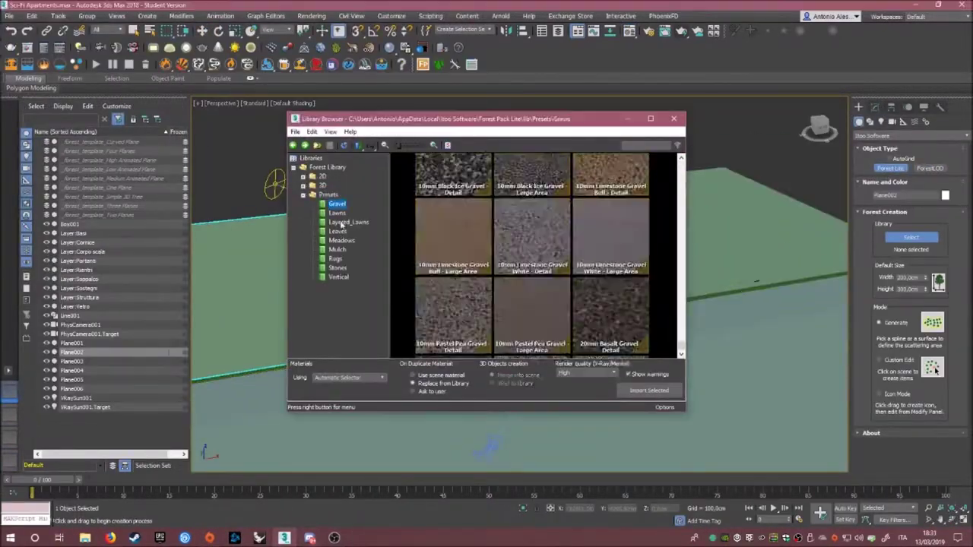
- Browse into the Presets folder of the Forest Pack scatter library
double_click(327, 196)
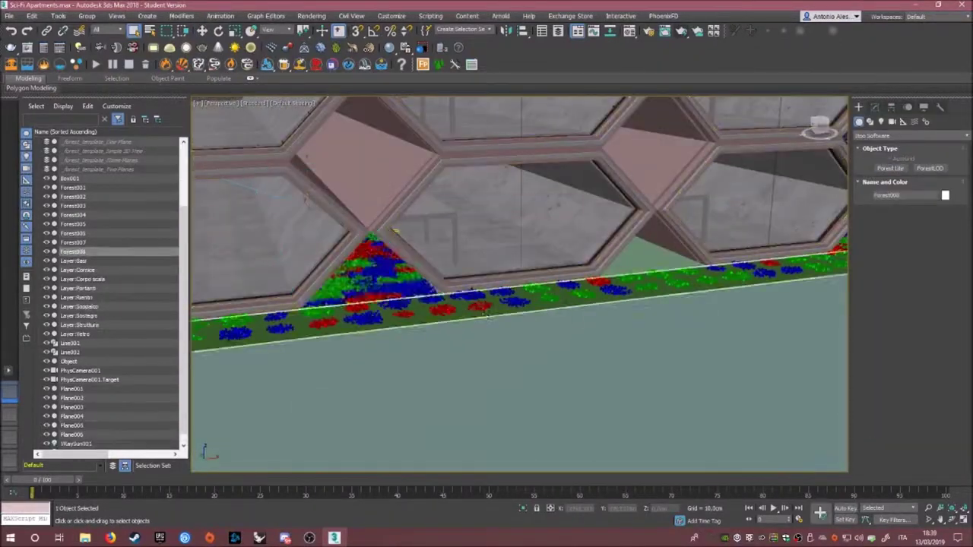
- Render the PhysCamera001 view to check the coloured plant scatter
key("shift+q")
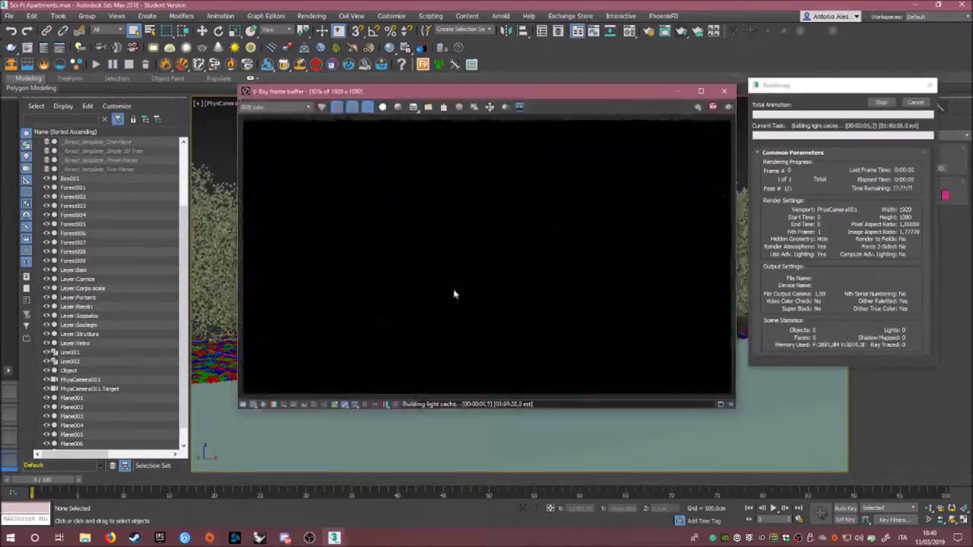
- Run a V-Ray test render of the PhysCamera001 view to check the trees
key("super")
left_click(466, 339)
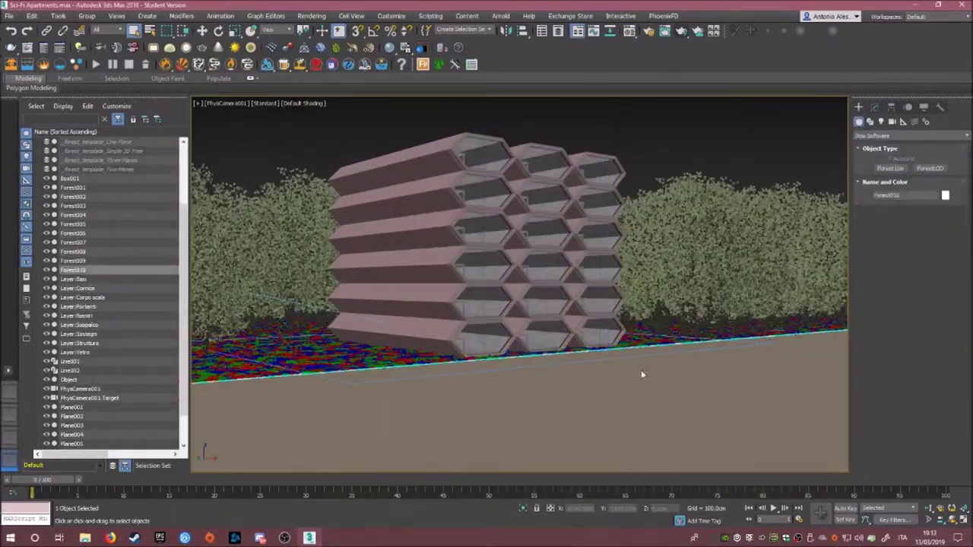
key("shift+q")
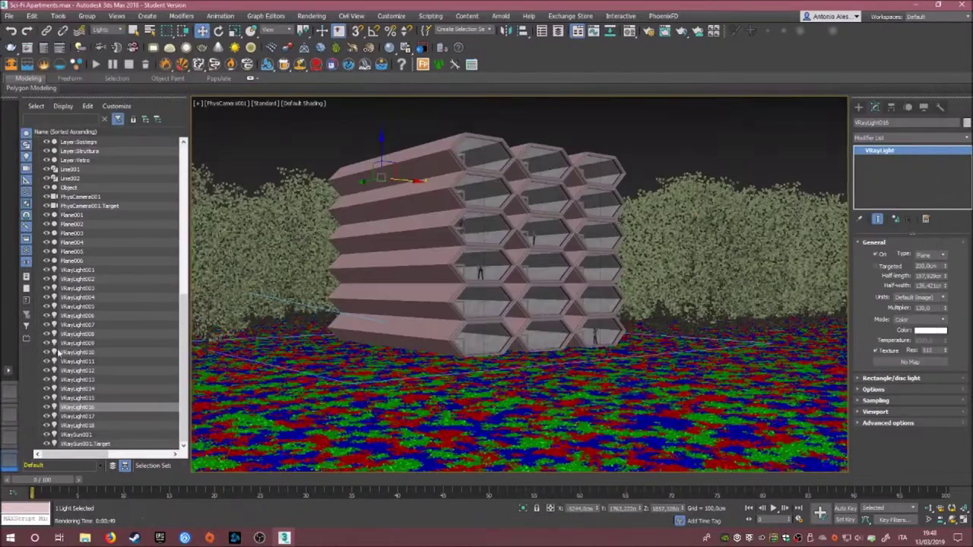
- Render the PhysCamera001 view to check the eighteen new VRayLight plane lights
key("shift+q")
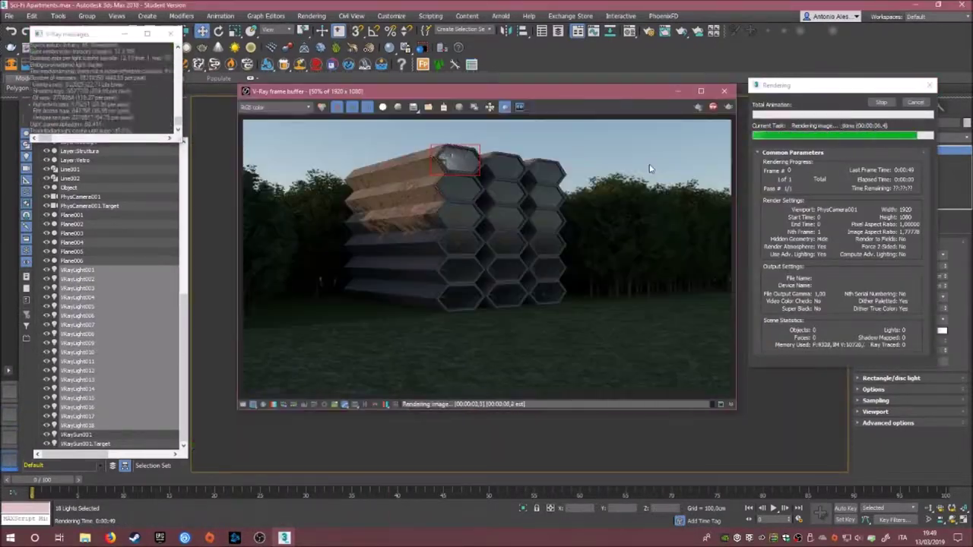
- Re-render only a marked region around one building unit in the V-Ray frame buffer
left_click_drag(435, 139, 567, 312)
left_click(728, 107)
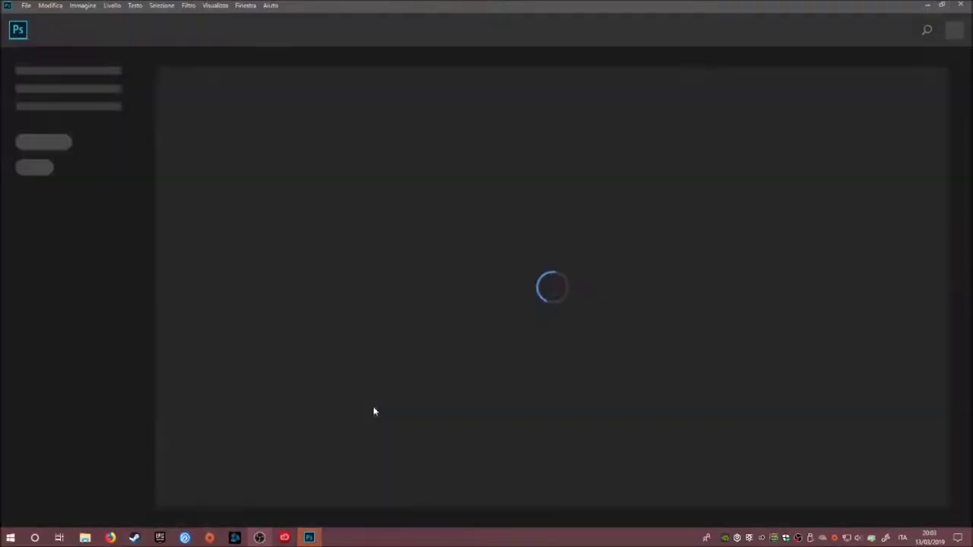
- Open the saved Sci-Fi Apartments.jpg render in Photoshop
key("ctrl+o")
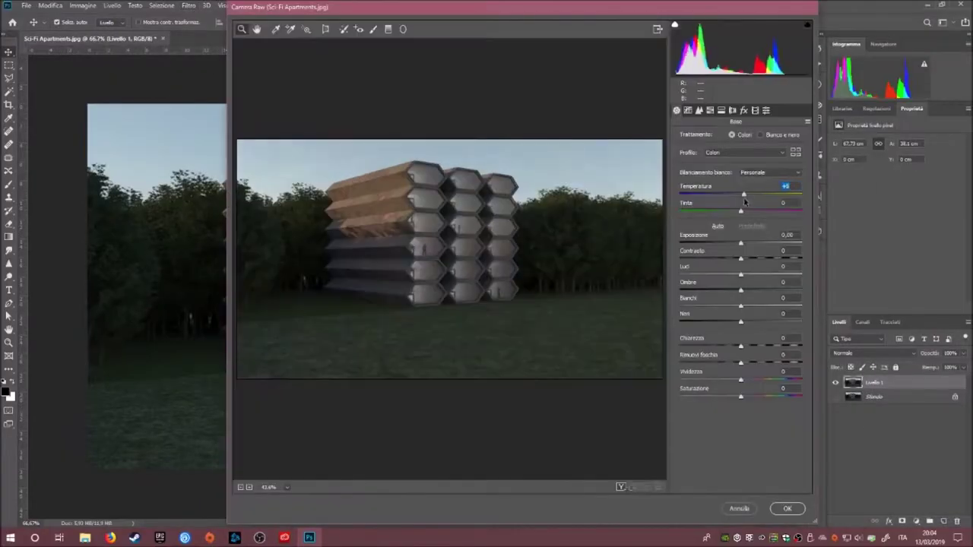